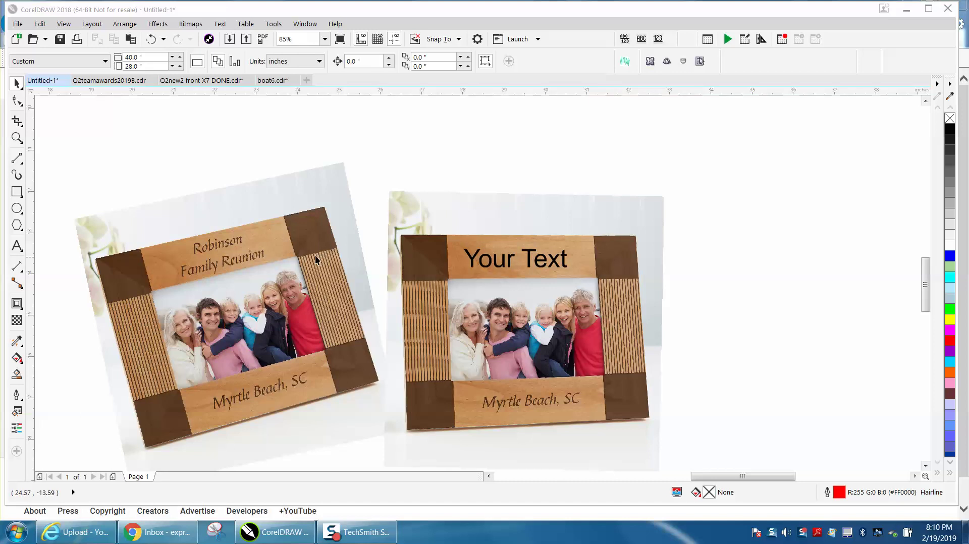
- Rotate the tilted Robinson frame photo until it is nearly level
{"action": "double_click", "coordinate": [233, 250]}
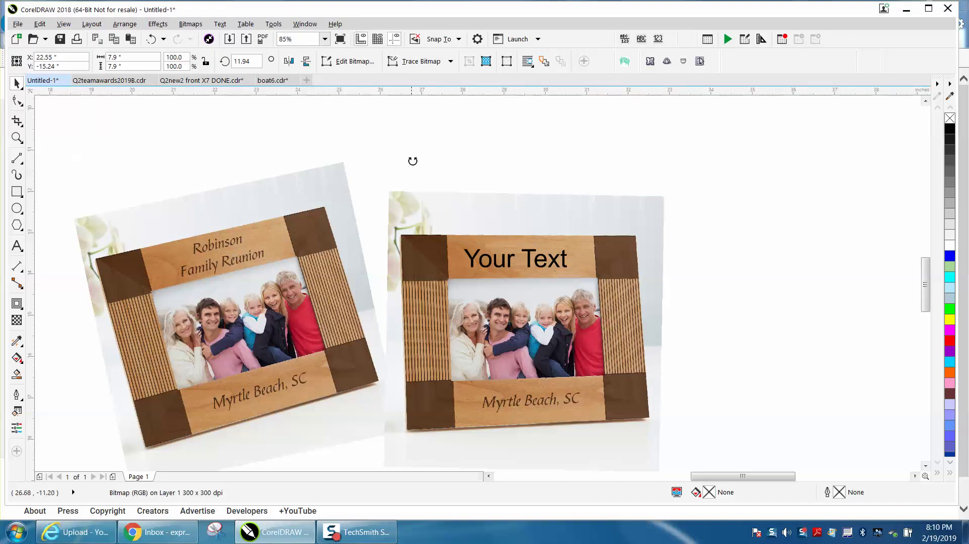
{"action": "left_click_drag", "start_coordinate": [411, 160], "coordinate": [429, 214]}
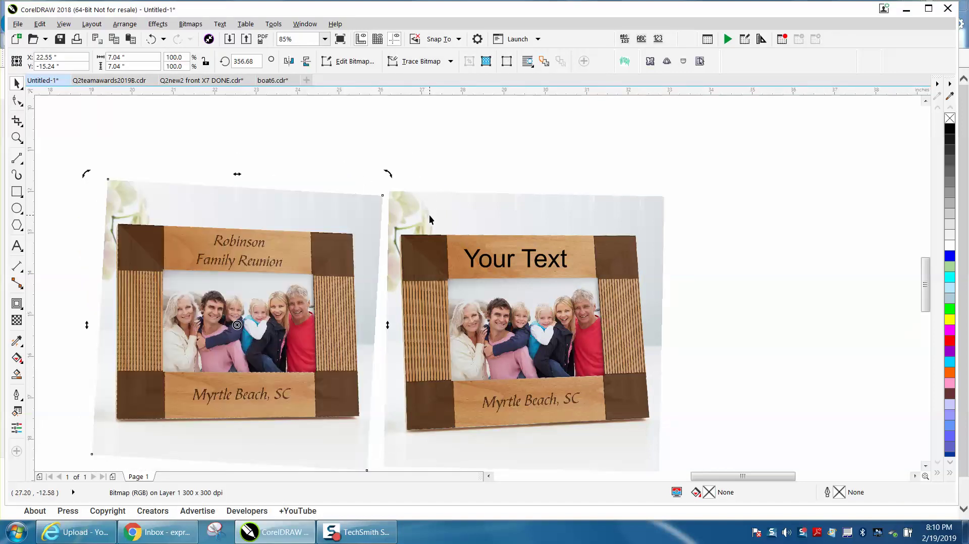
{"action": "left_click_drag", "start_coordinate": [388, 173], "coordinate": [389, 171]}
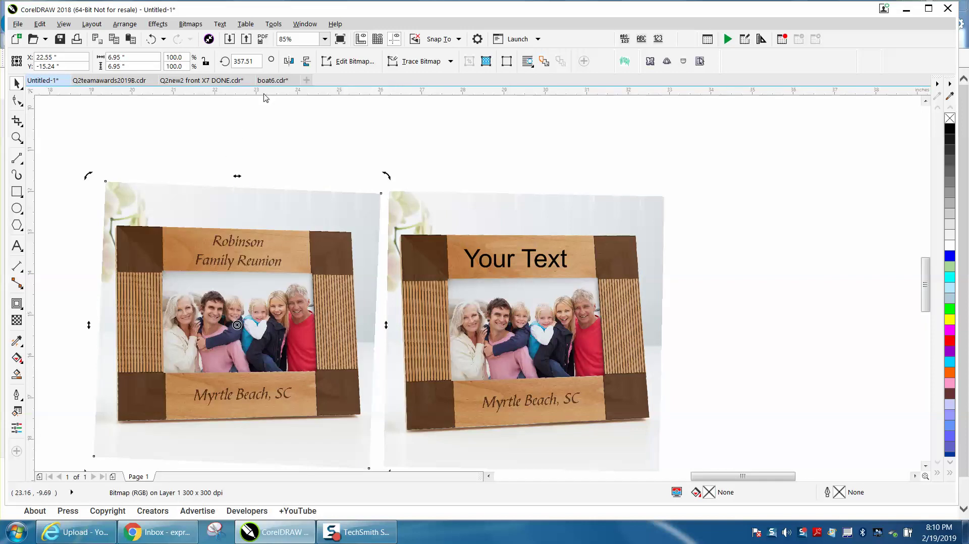
- Add a horizontal guideline at the frame's top edge and align the photo to it
{"action": "left_click_drag", "start_coordinate": [266, 98], "coordinate": [201, 232]}
{"action": "left_click", "coordinate": [323, 249]}
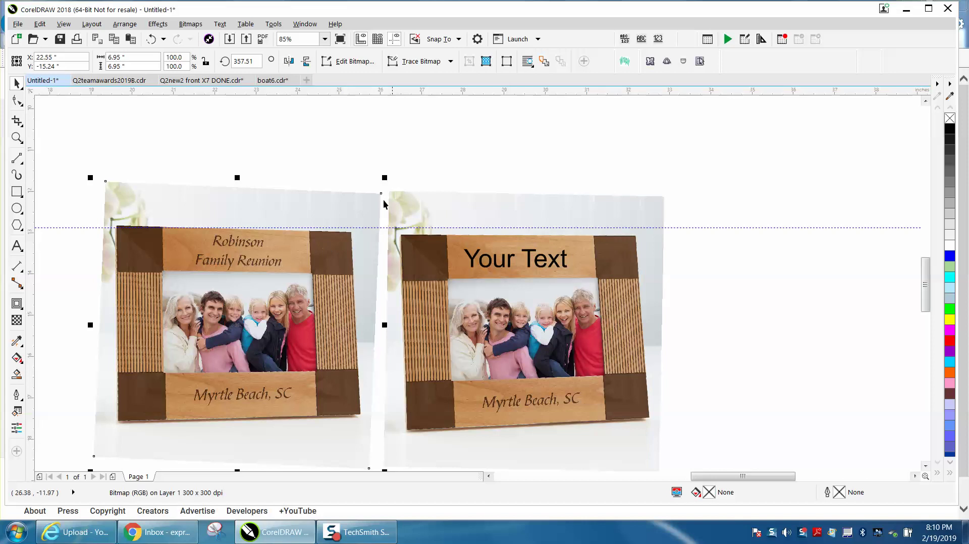
{"action": "left_click_drag", "start_coordinate": [330, 255], "coordinate": [336, 243]}
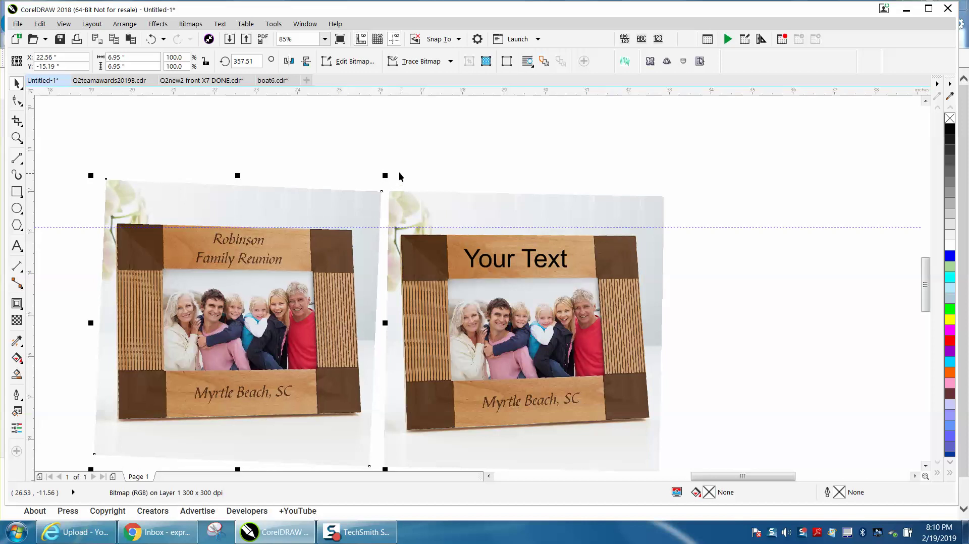
{"action": "left_click", "coordinate": [349, 244]}
{"action": "left_click_drag", "start_coordinate": [392, 174], "coordinate": [386, 170]}
{"action": "left_click", "coordinate": [286, 156]}
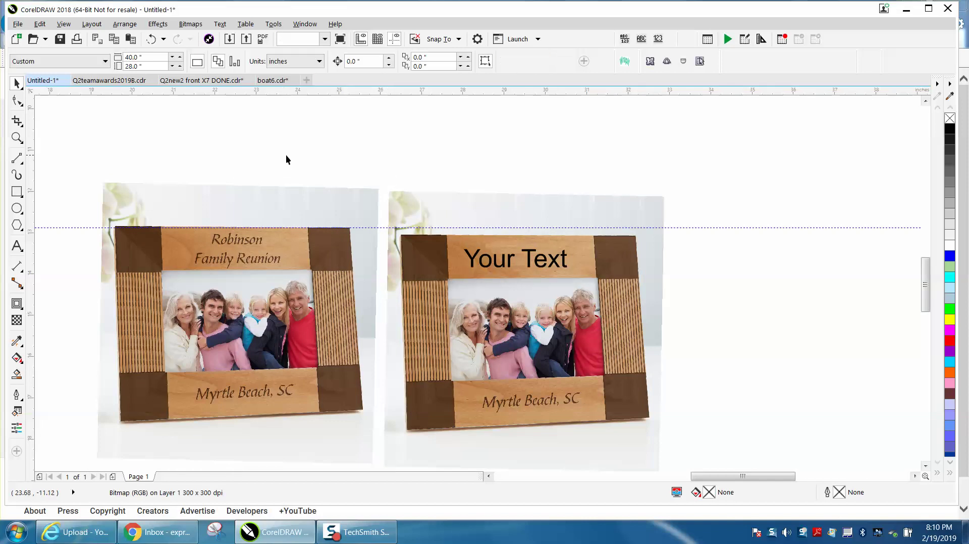
- Send the straightened Robinson photo to Corel PHOTO-PAINT with Edit Bitmap
{"action": "left_click", "coordinate": [311, 238]}
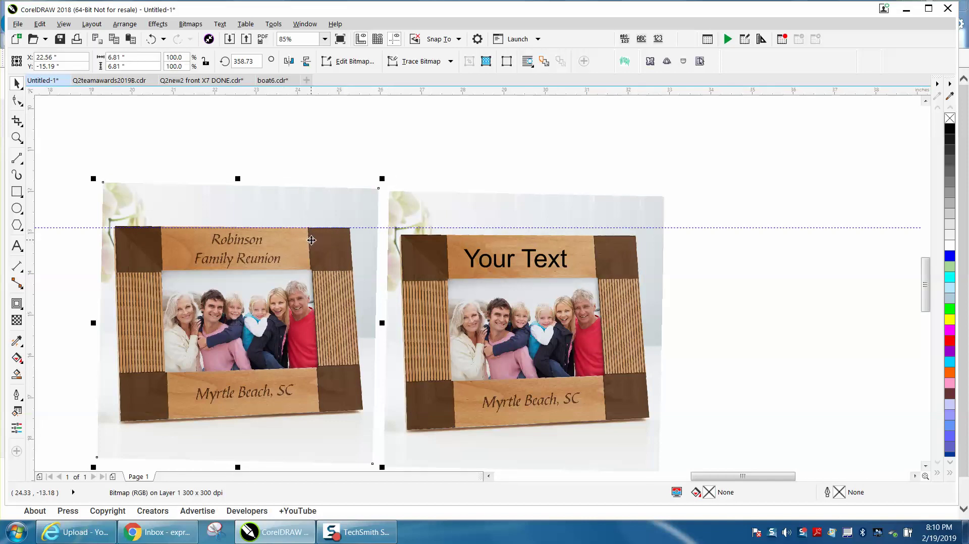
{"action": "left_click", "coordinate": [344, 62]}
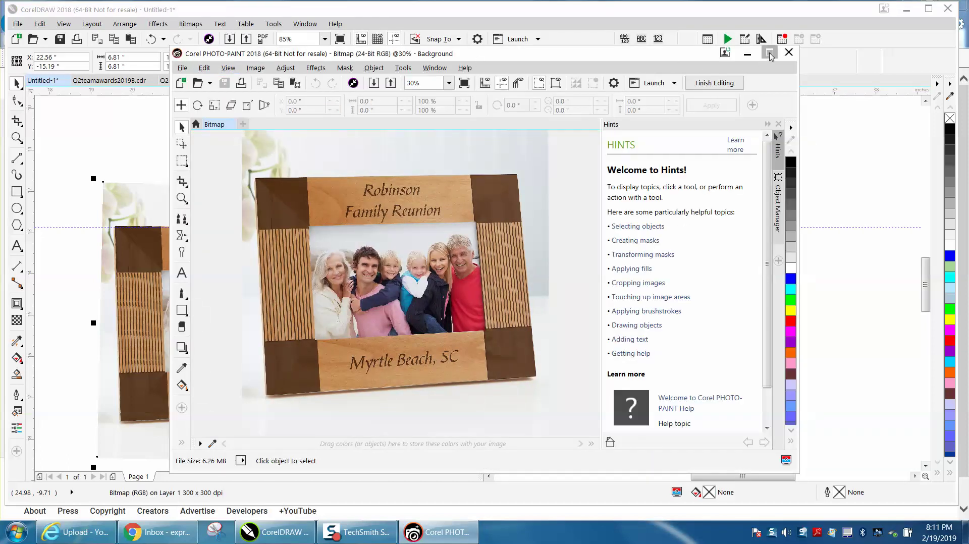
- Maximize PHOTO-PAINT, zoom in on the frame photo, and pick the Clone Tool
{"action": "left_click", "coordinate": [770, 54]}
{"action": "left_click", "coordinate": [10, 149]}
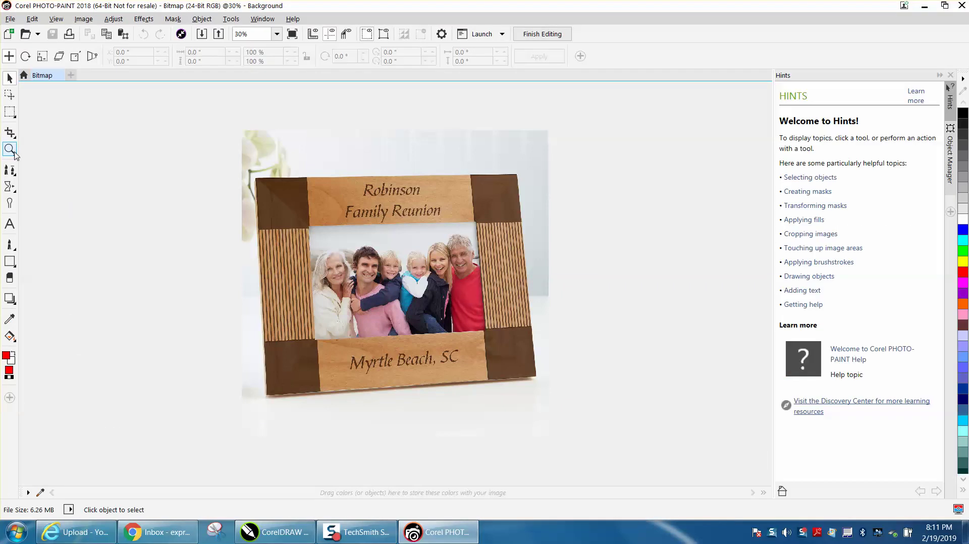
{"action": "left_click_drag", "start_coordinate": [229, 176], "coordinate": [610, 448]}
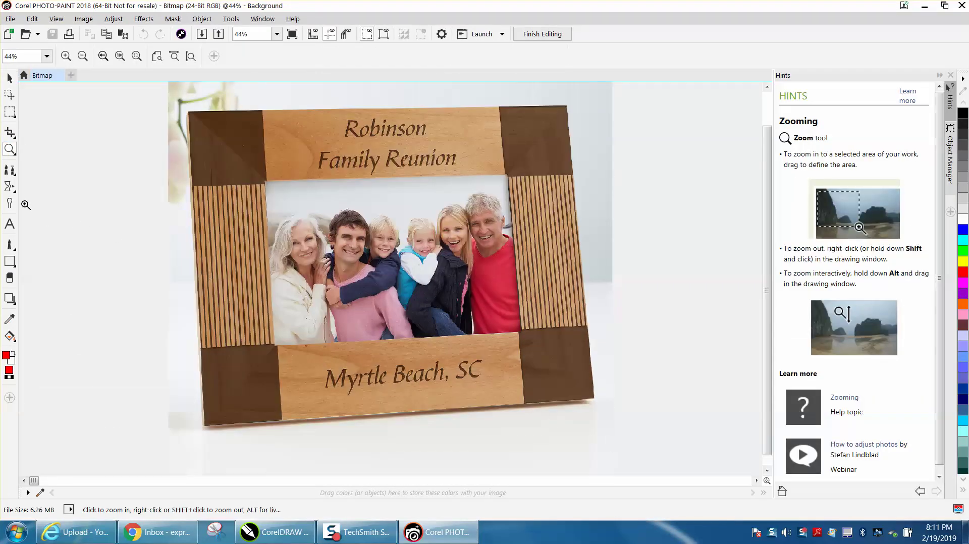
{"action": "left_click", "coordinate": [15, 176]}
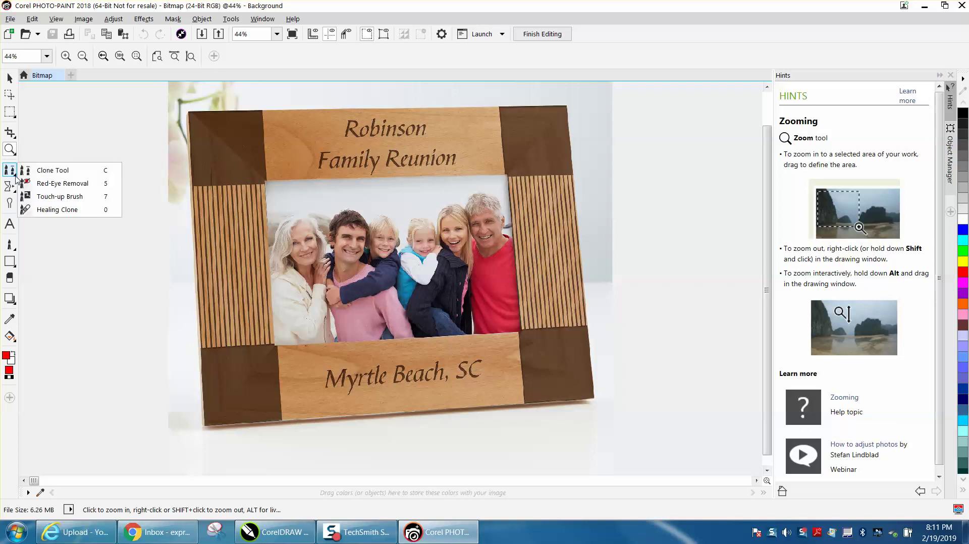
{"action": "left_click", "coordinate": [38, 171]}
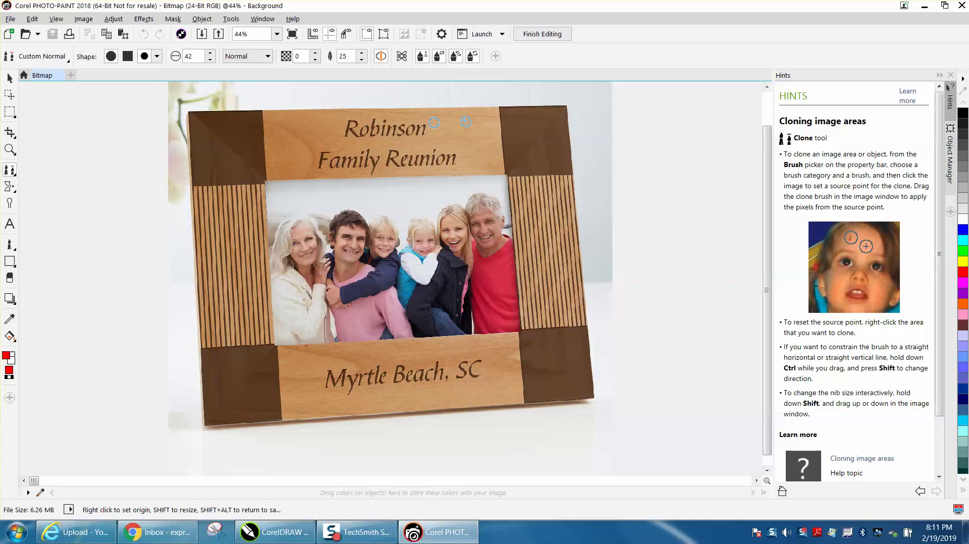
- Clone wood grain over the words Robinson, Family and Reunion on the top rail
{"action": "mouse_move", "coordinate": [433, 122]}
{"action": "left_mouse_down"}
{"action": "mouse_move", "coordinate": [383, 130]}
{"action": "mouse_move", "coordinate": [392, 134]}
{"action": "mouse_move", "coordinate": [352, 134]}
{"action": "mouse_move", "coordinate": [353, 124]}
{"action": "mouse_move", "coordinate": [383, 122]}
{"action": "mouse_move", "coordinate": [344, 130]}
{"action": "mouse_move", "coordinate": [378, 129]}
{"action": "left_mouse_up"}
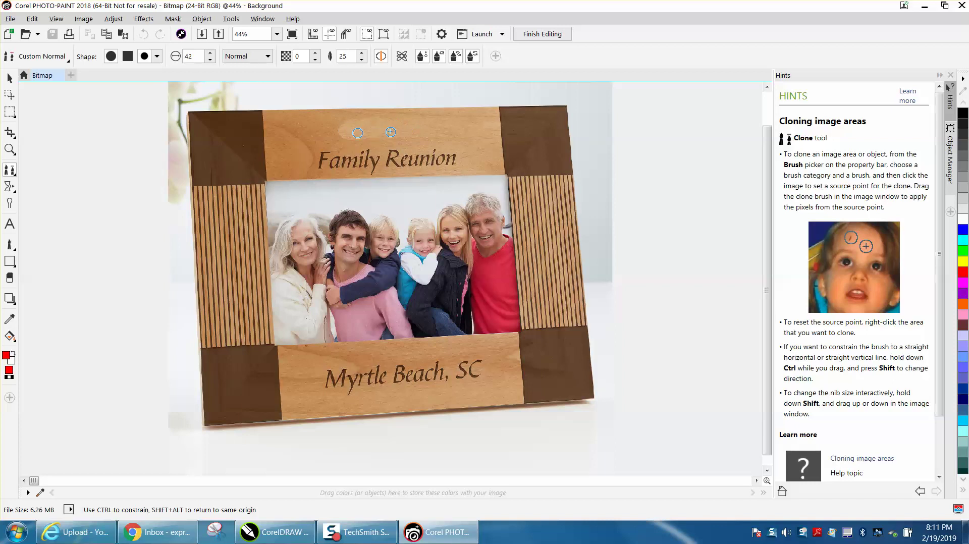
{"action": "mouse_move", "coordinate": [395, 137]}
{"action": "left_mouse_down"}
{"action": "mouse_move", "coordinate": [314, 131]}
{"action": "mouse_move", "coordinate": [392, 133]}
{"action": "left_mouse_up"}
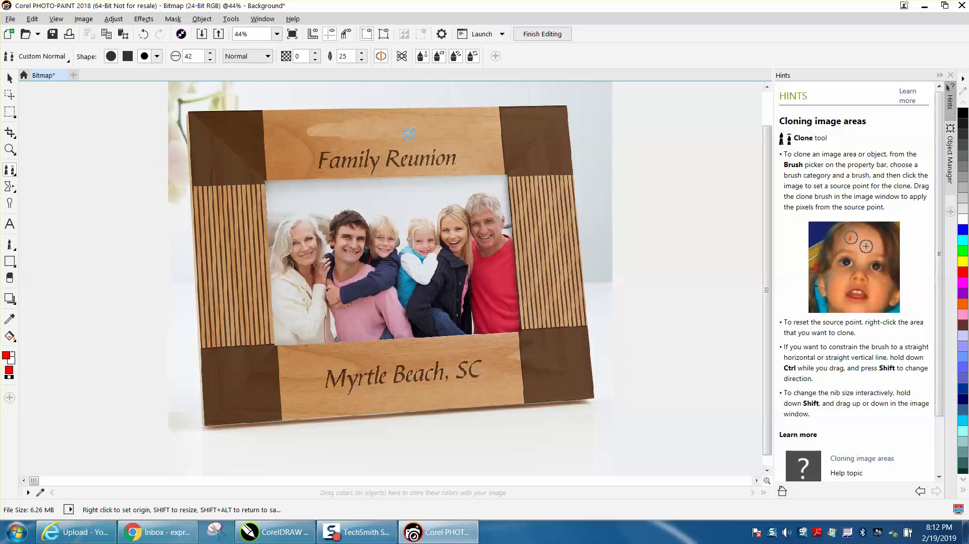
{"action": "mouse_move", "coordinate": [409, 157]}
{"action": "left_mouse_down"}
{"action": "mouse_move", "coordinate": [450, 151]}
{"action": "mouse_move", "coordinate": [422, 149]}
{"action": "mouse_move", "coordinate": [452, 160]}
{"action": "mouse_move", "coordinate": [424, 161]}
{"action": "mouse_move", "coordinate": [461, 160]}
{"action": "mouse_move", "coordinate": [394, 149]}
{"action": "left_mouse_up"}
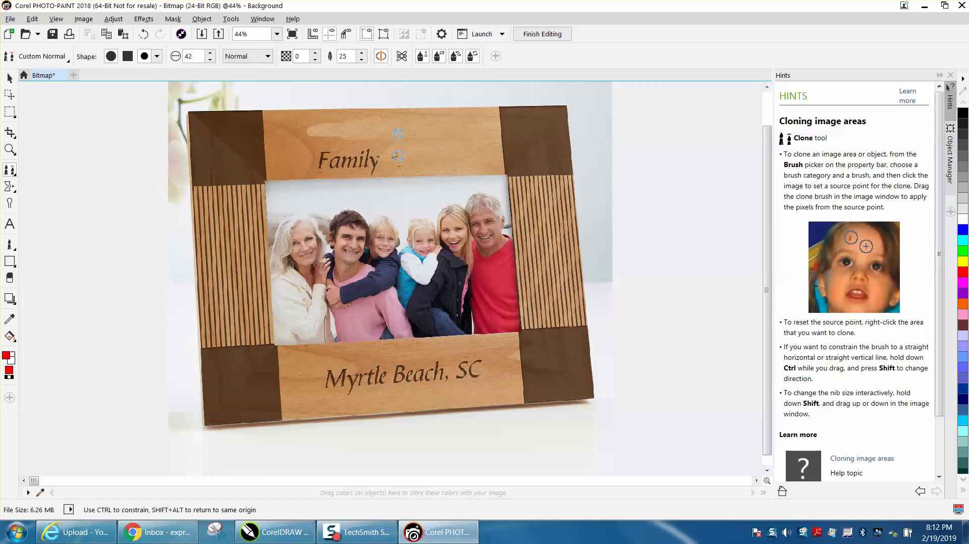
{"action": "mouse_move", "coordinate": [383, 164]}
{"action": "left_mouse_down"}
{"action": "mouse_move", "coordinate": [321, 164]}
{"action": "mouse_move", "coordinate": [323, 154]}
{"action": "mouse_move", "coordinate": [380, 153]}
{"action": "mouse_move", "coordinate": [314, 157]}
{"action": "mouse_move", "coordinate": [378, 171]}
{"action": "mouse_move", "coordinate": [310, 169]}
{"action": "mouse_move", "coordinate": [408, 161]}
{"action": "left_mouse_up"}
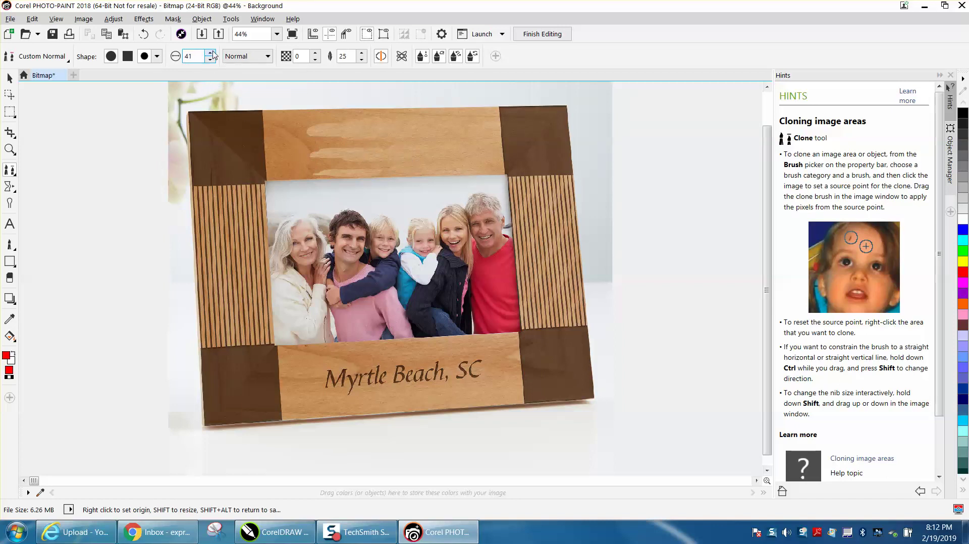
{"action": "left_click", "coordinate": [268, 56]}
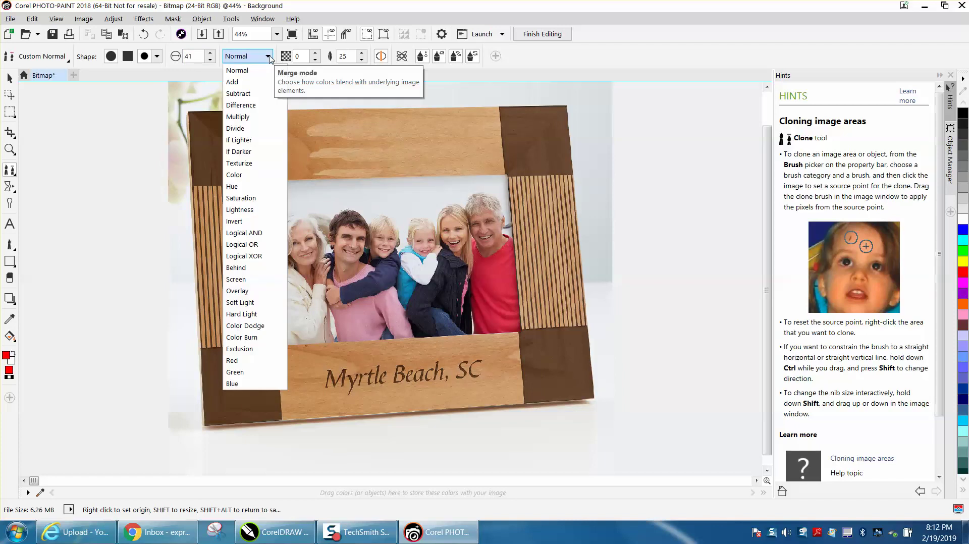
- Keep Normal merge mode, make the clone brush square, and touch up the top rail
{"action": "left_click", "coordinate": [269, 57]}
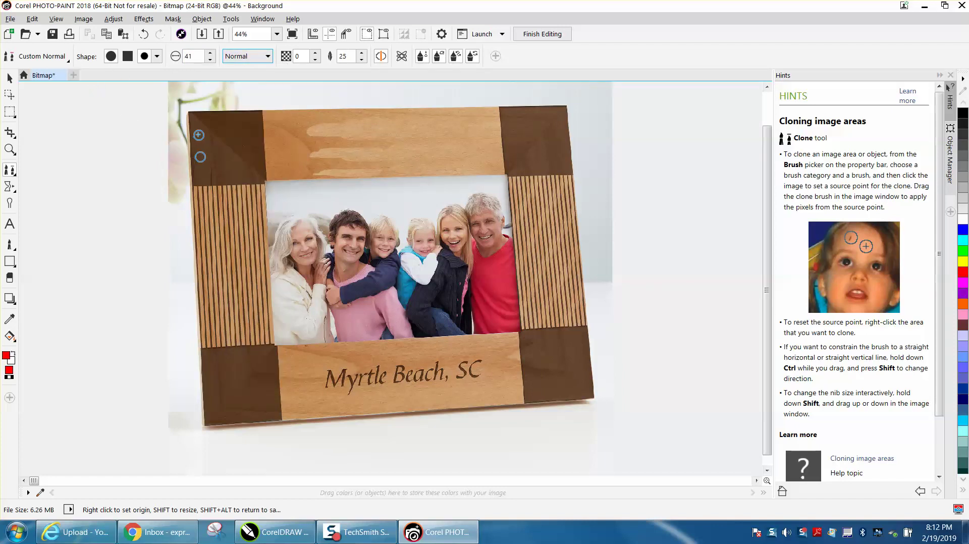
{"action": "left_click", "coordinate": [127, 56]}
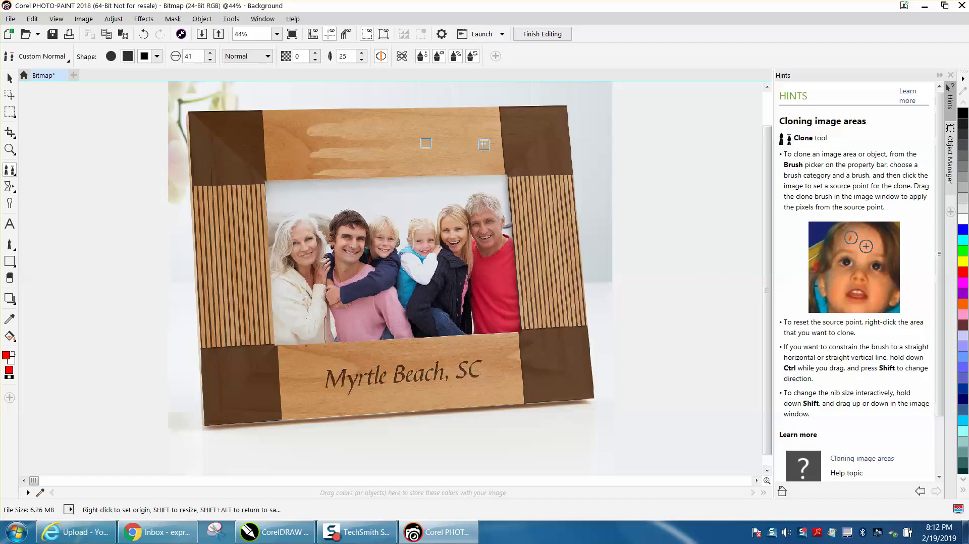
{"action": "left_click_drag", "start_coordinate": [418, 144], "coordinate": [416, 144]}
- Save the cleaned image as framevideo.cpt and return to CorelDRAW
{"action": "left_click", "coordinate": [11, 19]}
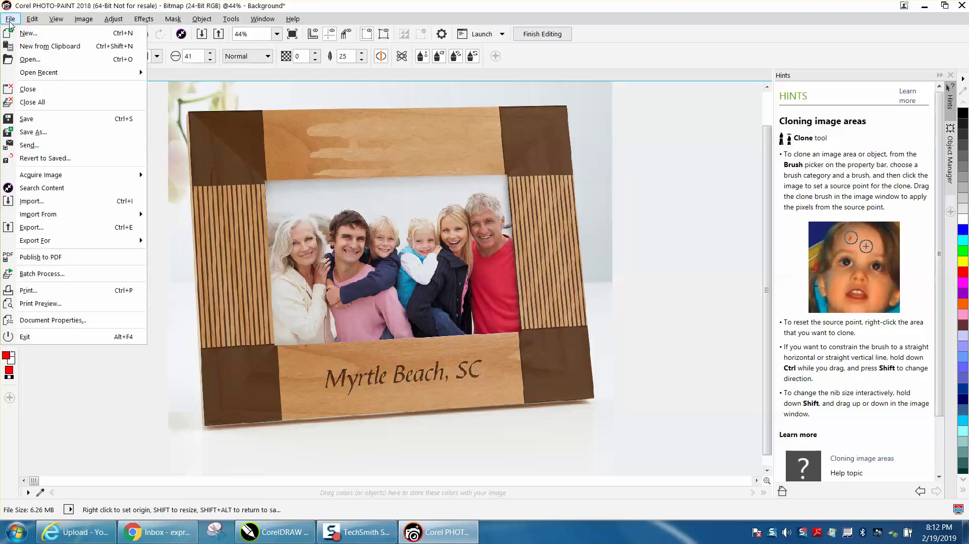
{"action": "left_click", "coordinate": [35, 133]}
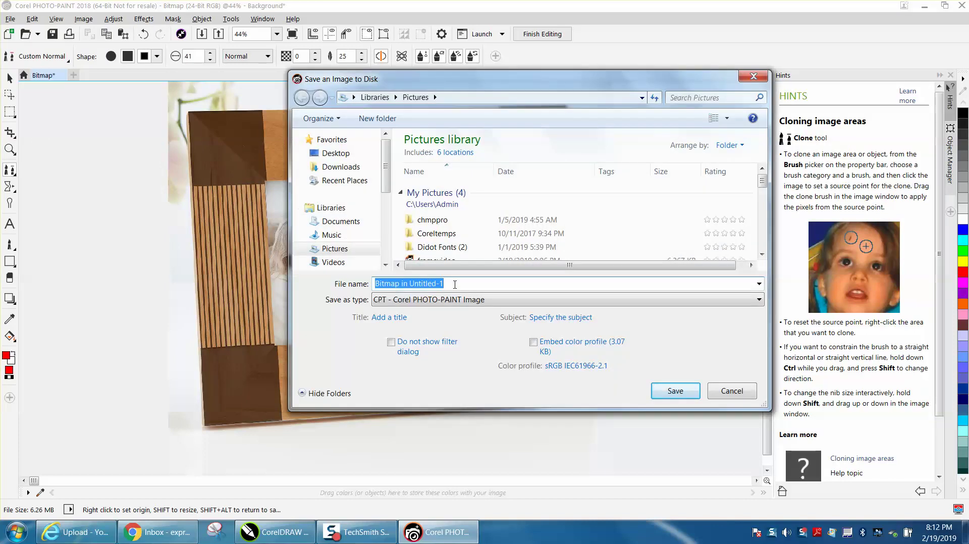
{"action": "type", "text": "frame"}
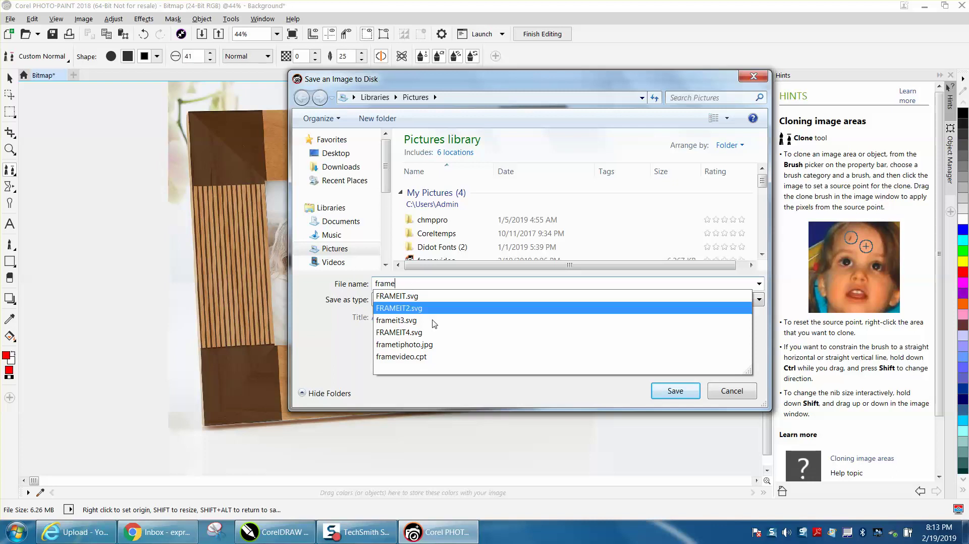
{"action": "left_click", "coordinate": [420, 359]}
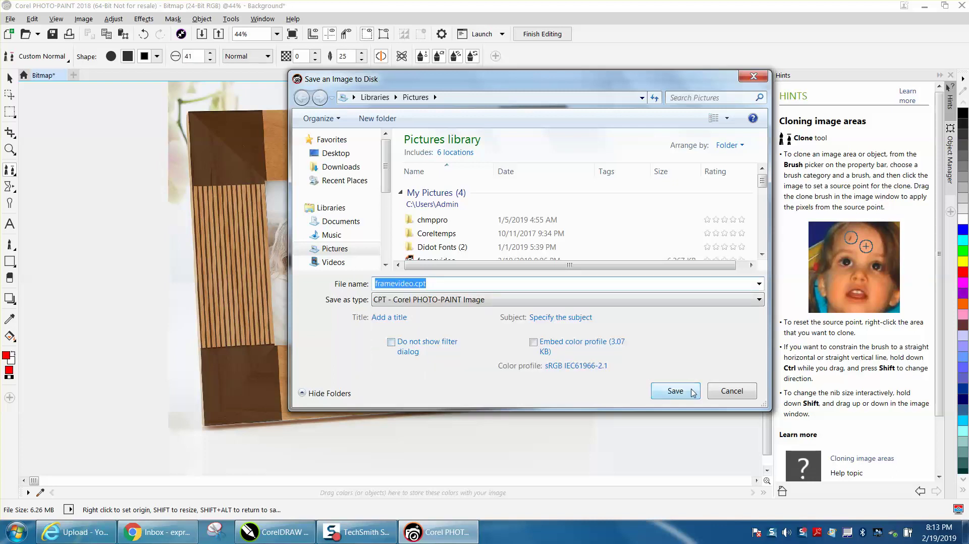
{"action": "left_click", "coordinate": [721, 391]}
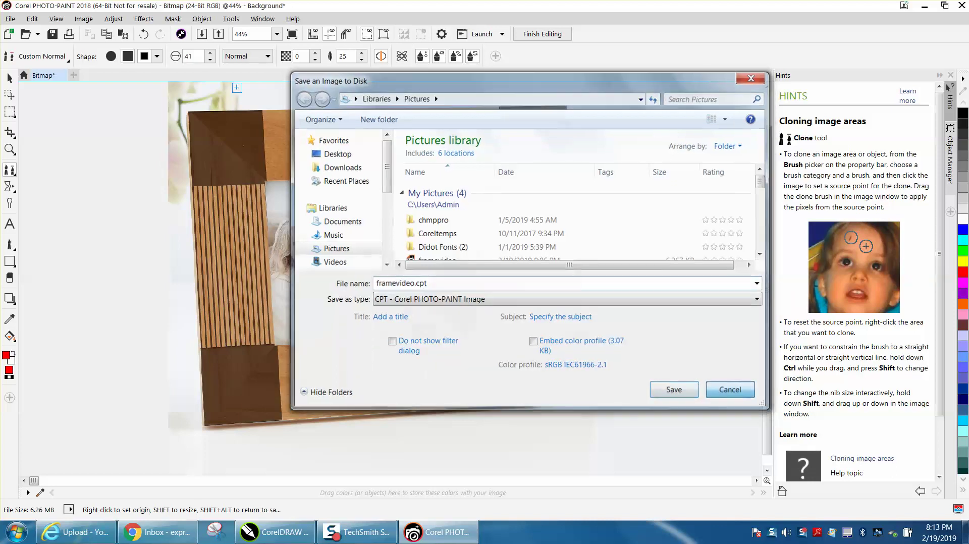
{"action": "left_click", "coordinate": [277, 531]}
- Import framevideo.cpt from the Pictures library and place it beside the other frames
{"action": "left_click", "coordinate": [404, 157]}
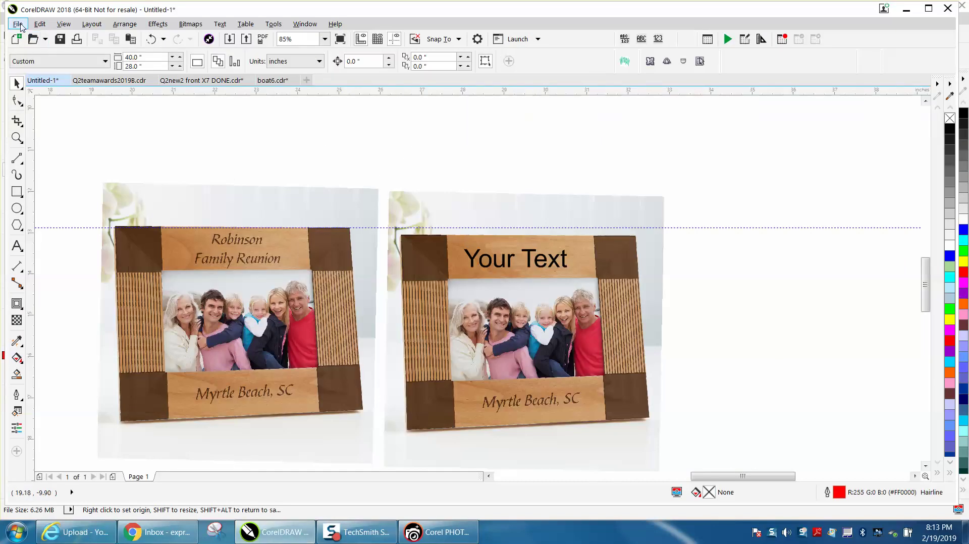
{"action": "left_click", "coordinate": [17, 23]}
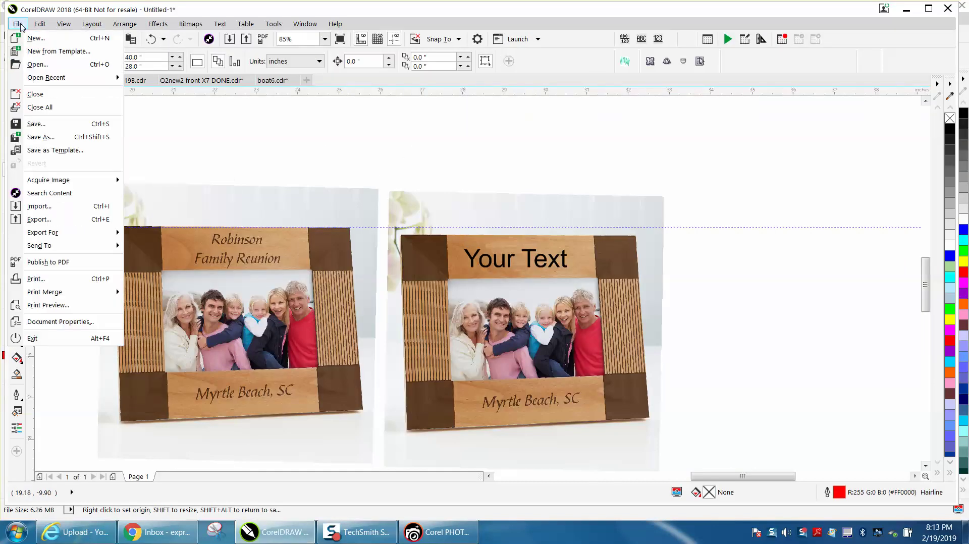
{"action": "left_click", "coordinate": [39, 206]}
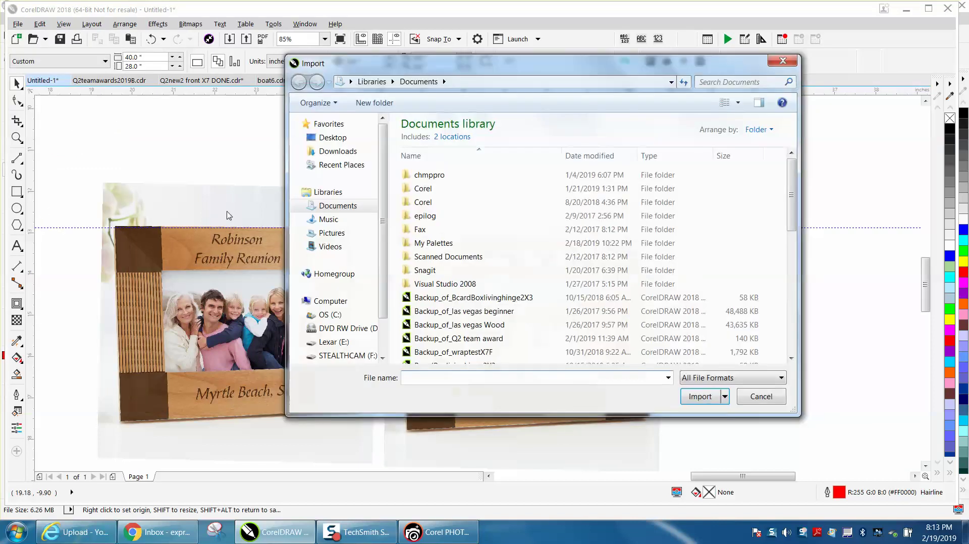
{"action": "left_click", "coordinate": [329, 233]}
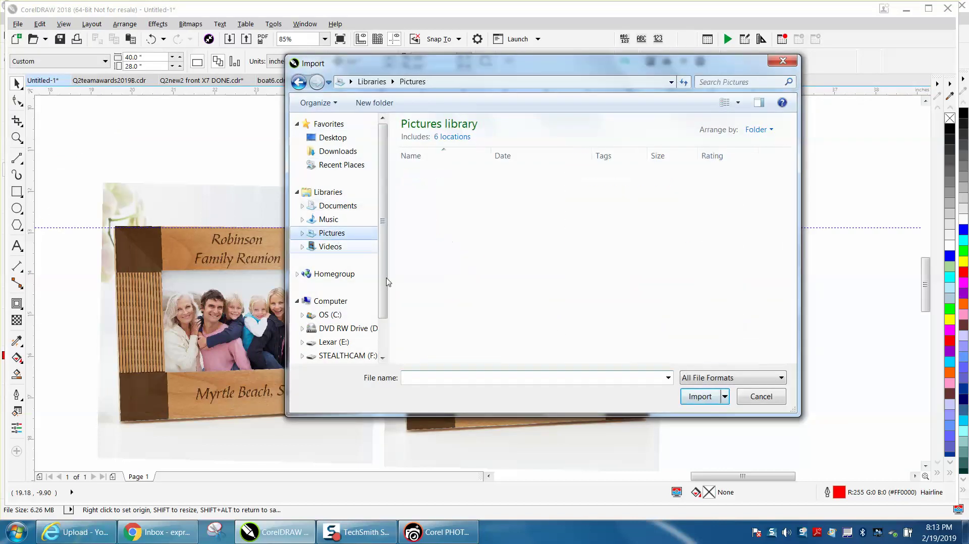
{"action": "left_click", "coordinate": [441, 378]}
{"action": "type", "text": "fram"}
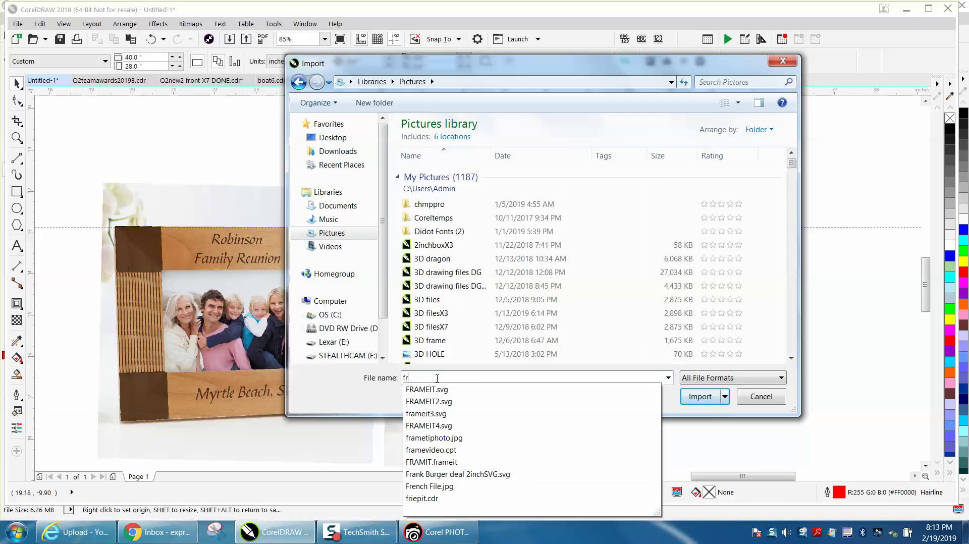
{"action": "left_click", "coordinate": [450, 450]}
{"action": "left_click", "coordinate": [699, 396]}
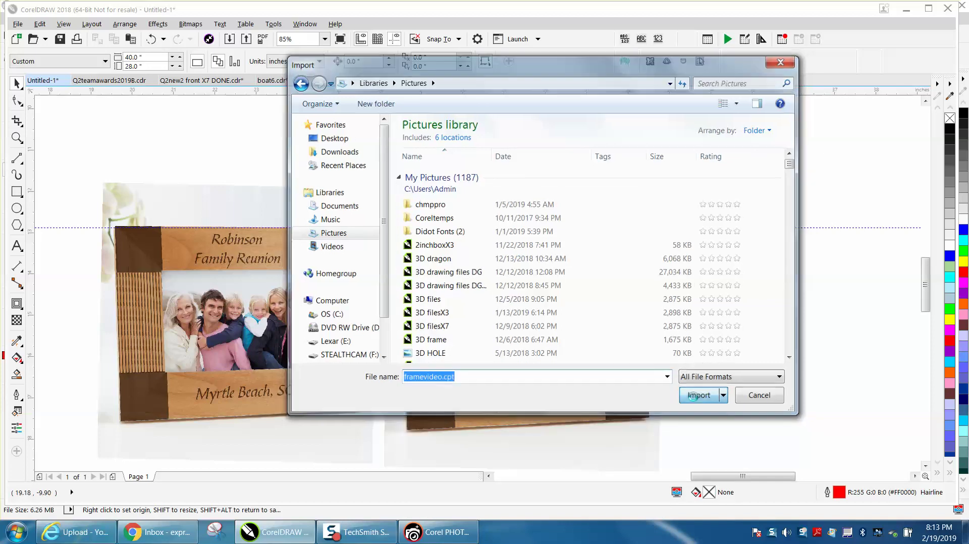
{"action": "left_click", "coordinate": [682, 208]}
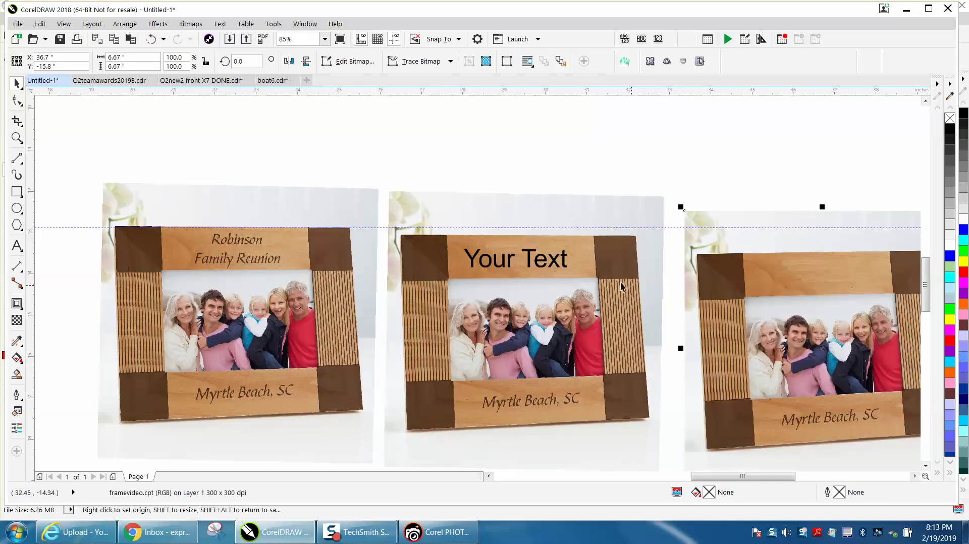
- Zoom in on the third frame and rotate the imported photo to 357.21°
{"action": "scroll", "coordinate": [586, 272], "scroll_direction": "down", "scroll_amount": 3}
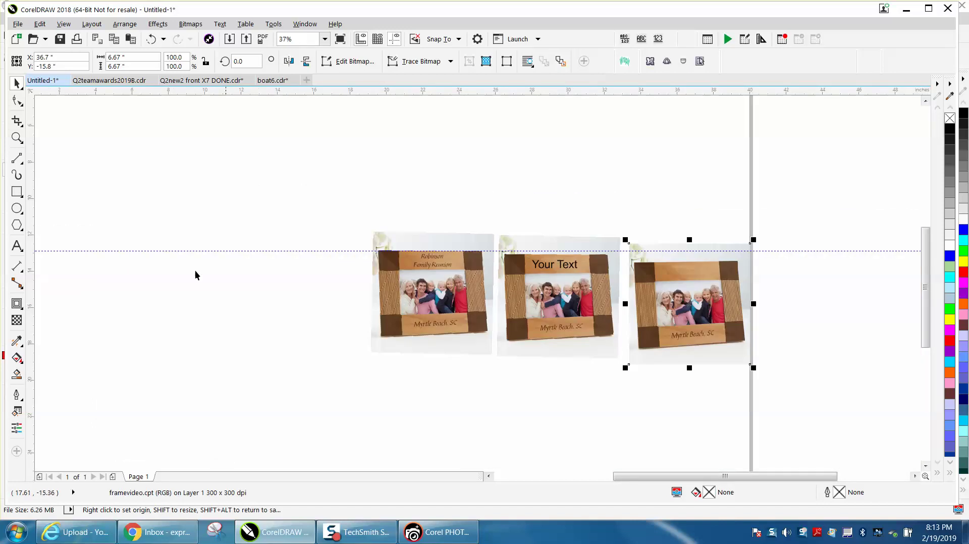
{"action": "left_click", "coordinate": [17, 137]}
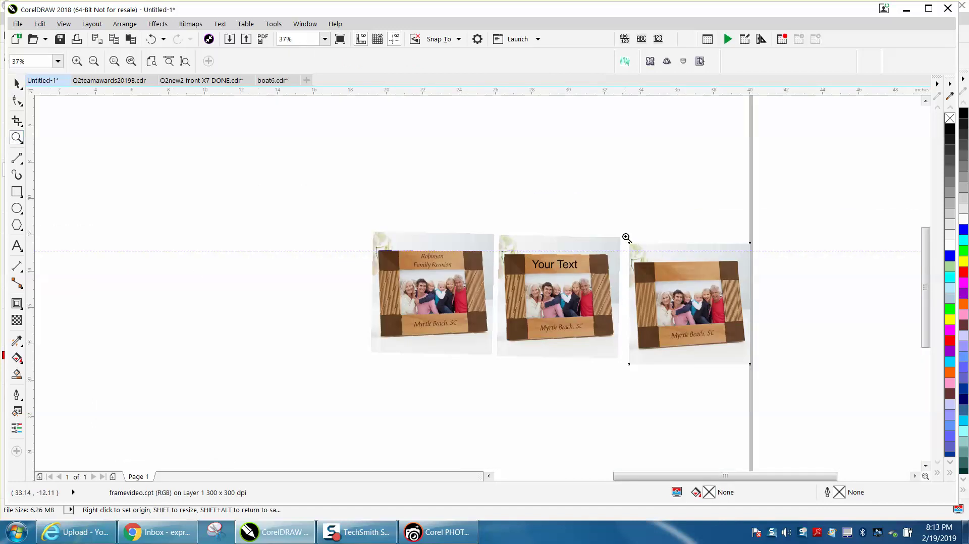
{"action": "left_click_drag", "start_coordinate": [628, 235], "coordinate": [817, 398]}
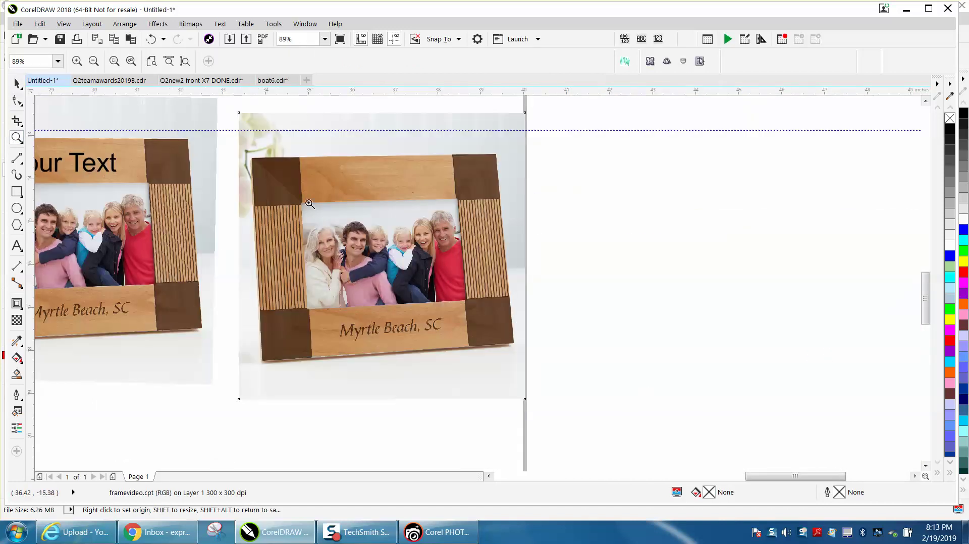
{"action": "left_click", "coordinate": [16, 84]}
{"action": "left_click", "coordinate": [313, 194]}
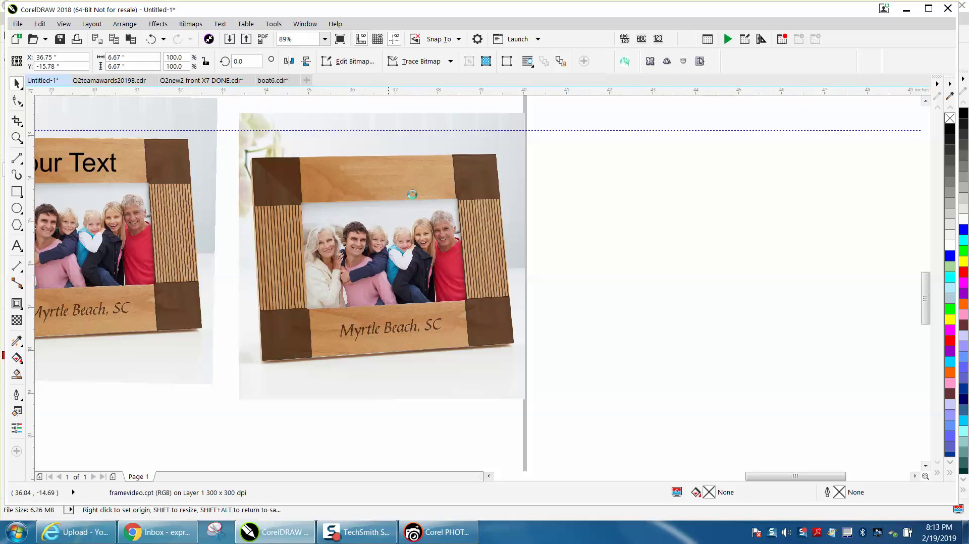
{"action": "left_click_drag", "start_coordinate": [356, 207], "coordinate": [358, 205]}
{"action": "left_click", "coordinate": [514, 164]}
{"action": "left_click_drag", "start_coordinate": [532, 110], "coordinate": [543, 123]}
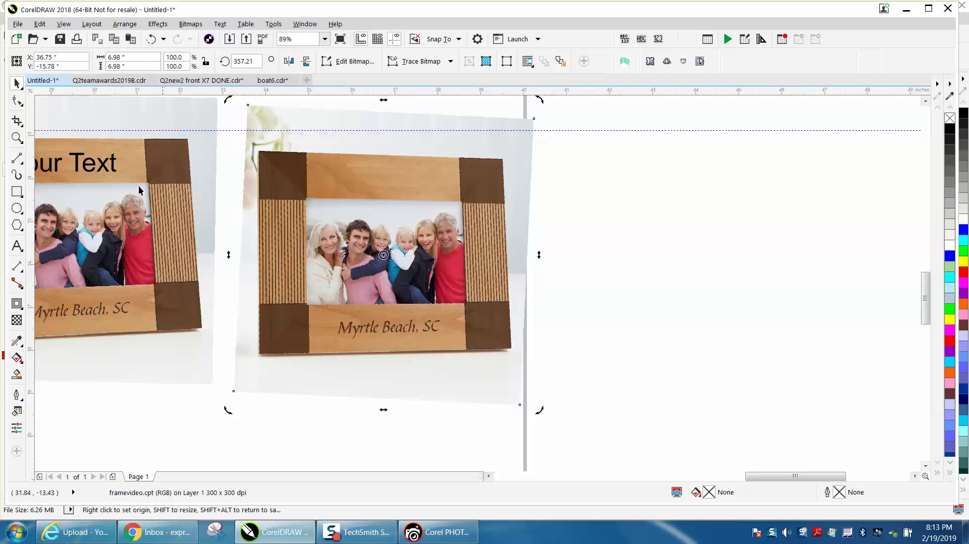
{"action": "left_click", "coordinate": [21, 249]}
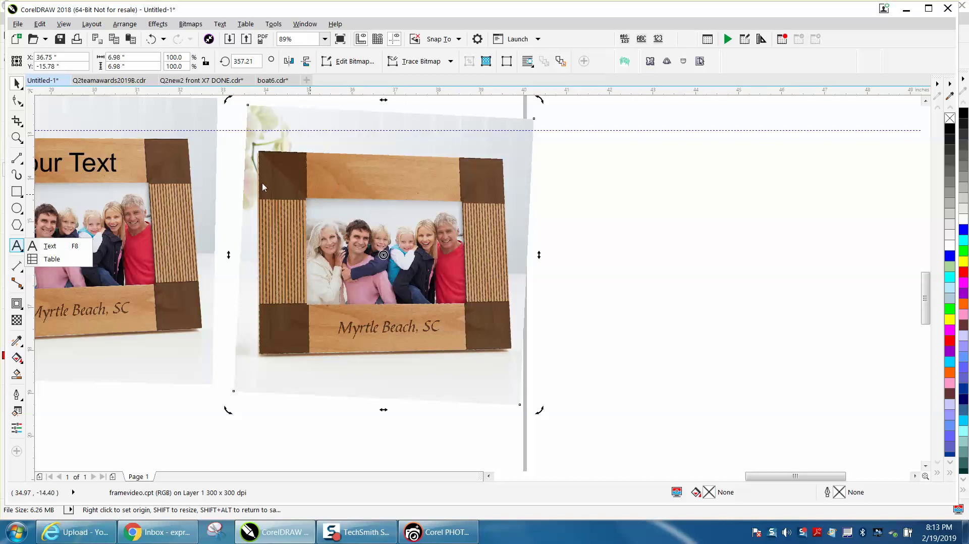
- Type 'Your Text' on the imported frame's blank top rail
{"action": "left_click", "coordinate": [71, 243]}
{"action": "left_click", "coordinate": [338, 185]}
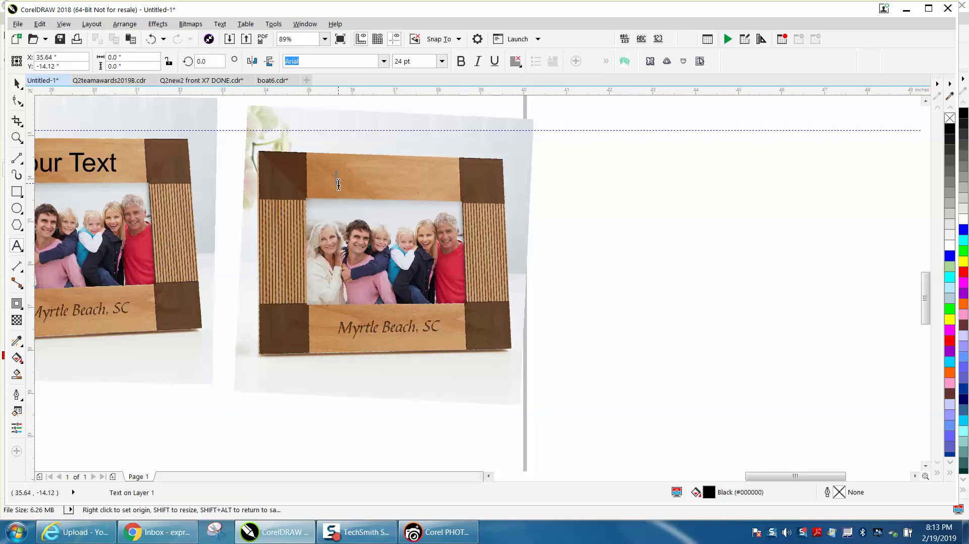
{"action": "type", "text": "You"}
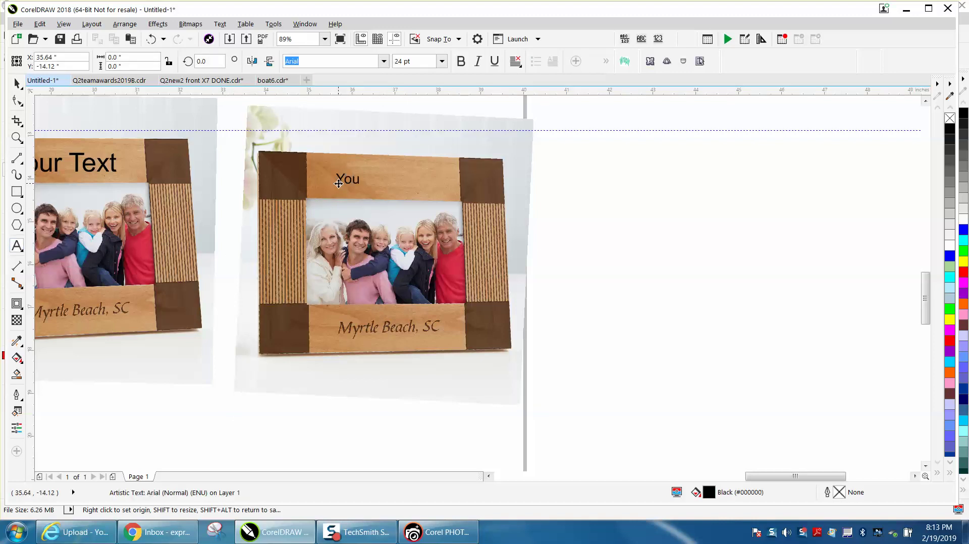
{"action": "type", "text": "r Text"}
{"action": "key", "text": "ctrl+space"}
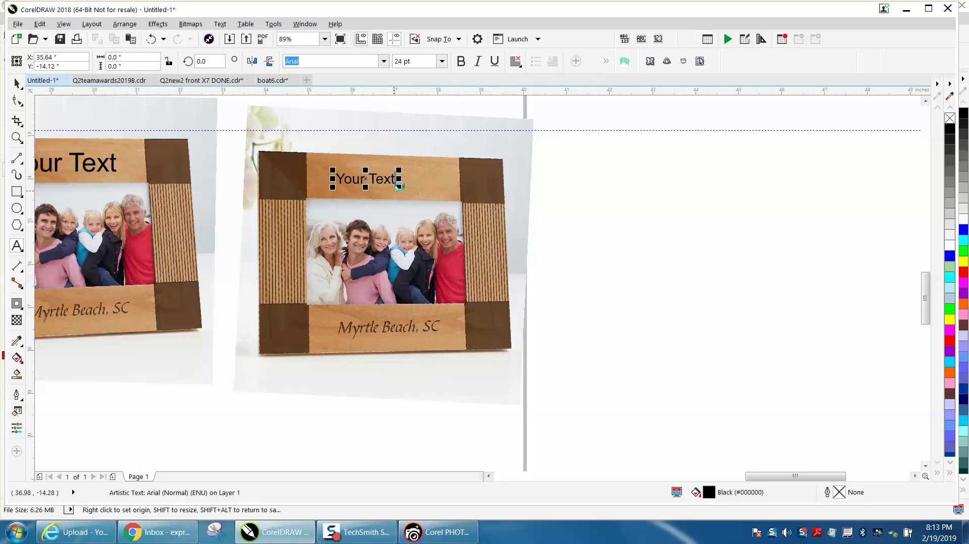
- Scale 'Your Text' up to about 37.9 pt
{"action": "left_click", "coordinate": [16, 83]}
{"action": "left_click_drag", "start_coordinate": [398, 189], "coordinate": [433, 167]}
{"action": "left_click", "coordinate": [380, 178]}
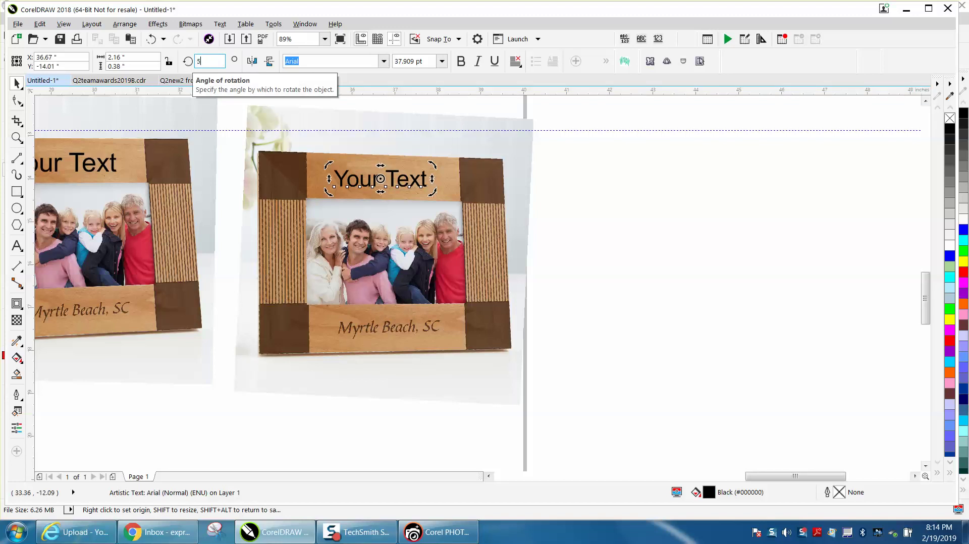
- Try rotation angles 5°, 355°, 358° and 357°, settling 'Your Text' at 359°
{"action": "key", "text": "Return"}
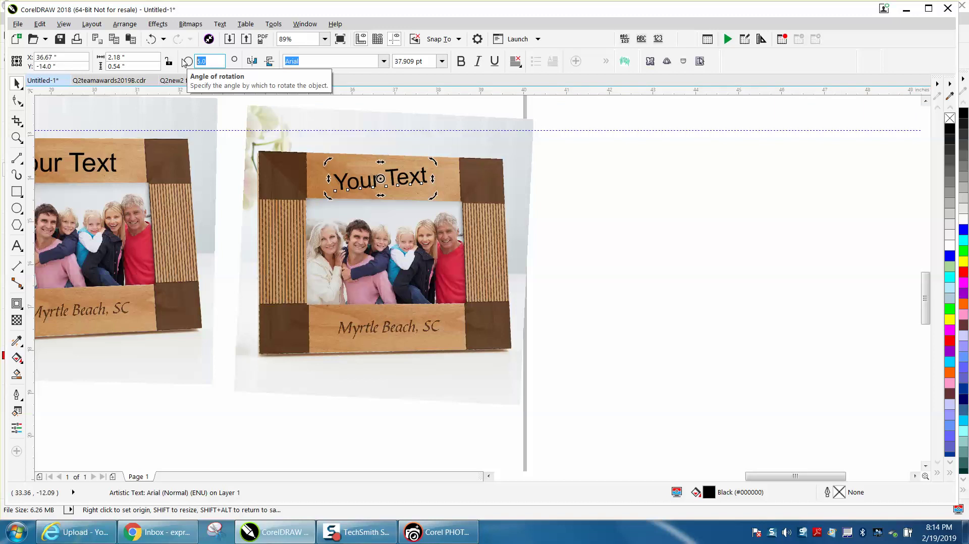
{"action": "type", "text": "355"}
{"action": "key", "text": "Return"}
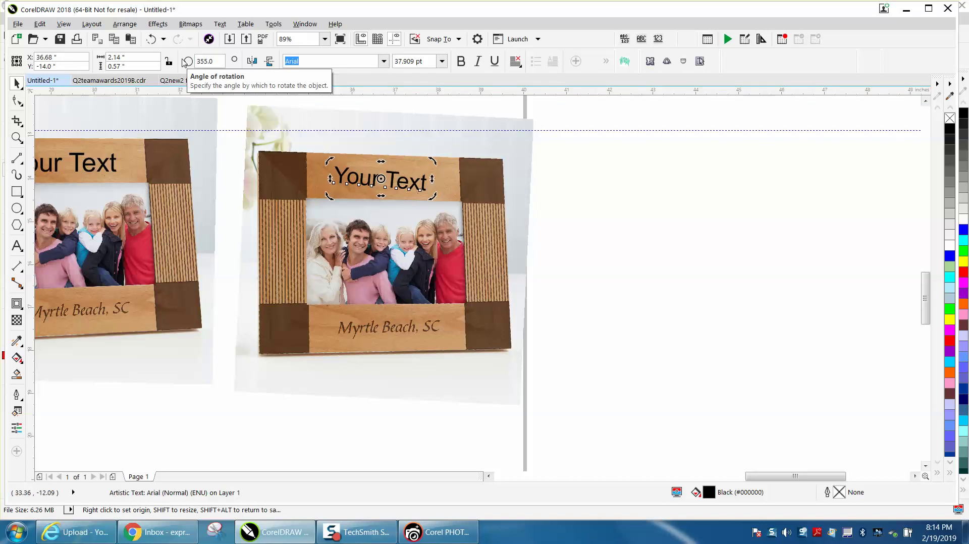
{"action": "double_click", "coordinate": [207, 61]}
{"action": "type", "text": "3"}
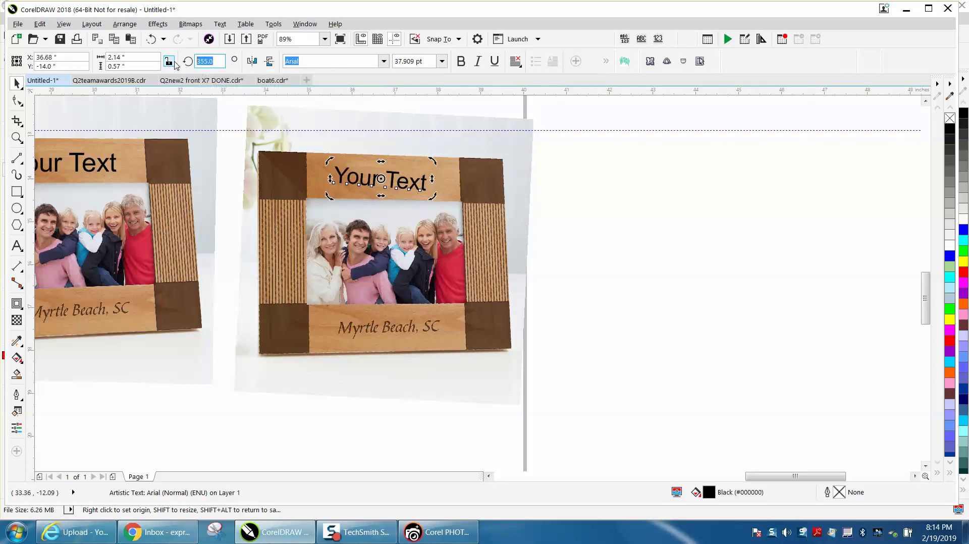
{"action": "type", "text": "58"}
{"action": "key", "text": "Return"}
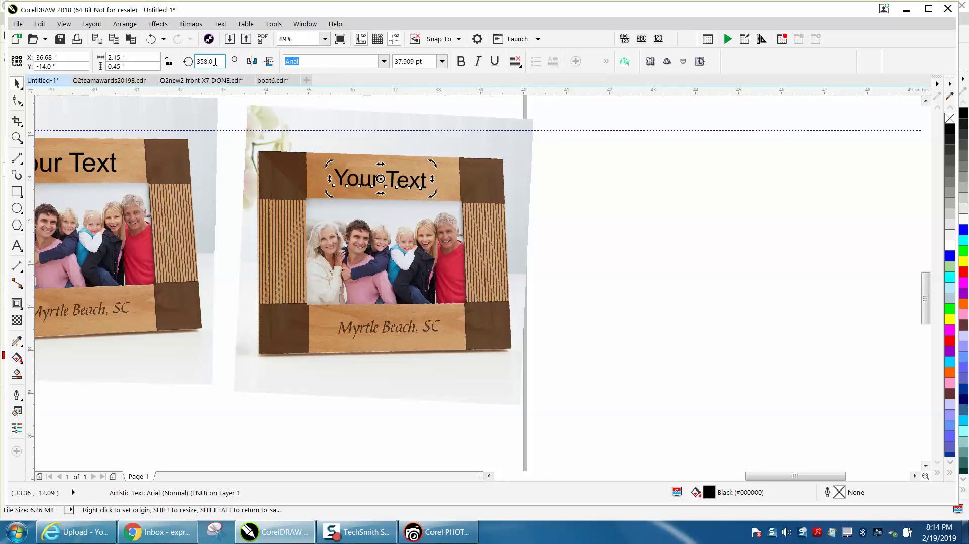
{"action": "key", "text": "Down"}
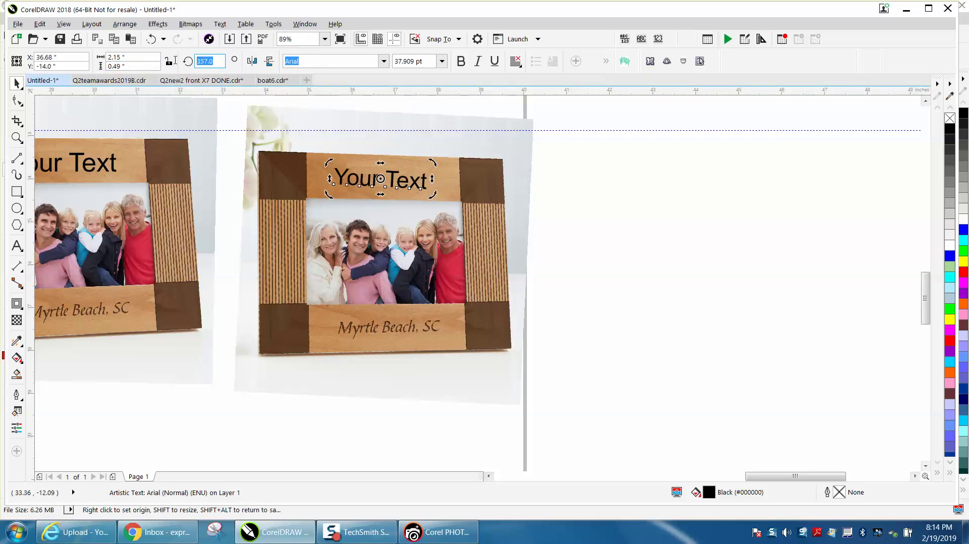
{"action": "type", "text": "3"}
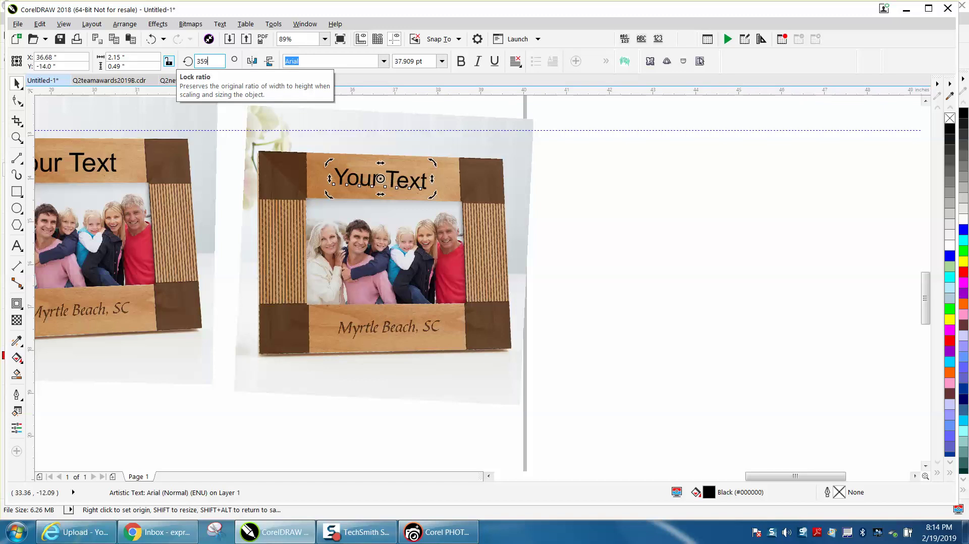
{"action": "type", "text": "59"}
{"action": "key", "text": "Return"}
{"action": "left_click", "coordinate": [533, 238]}
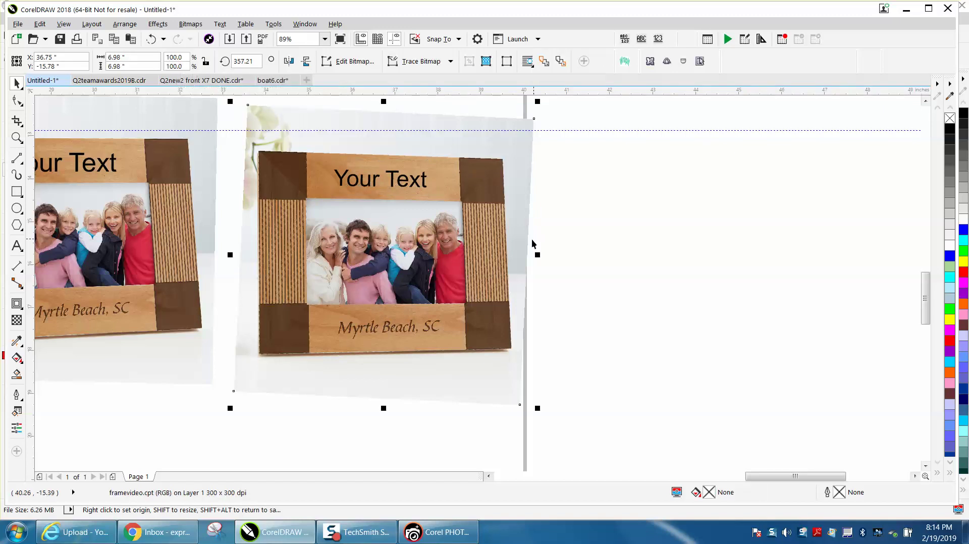
- Zoom in on the third frame and change Your Text's font to bold Vijaya
{"action": "left_click", "coordinate": [17, 137]}
{"action": "left_click", "coordinate": [635, 361]}
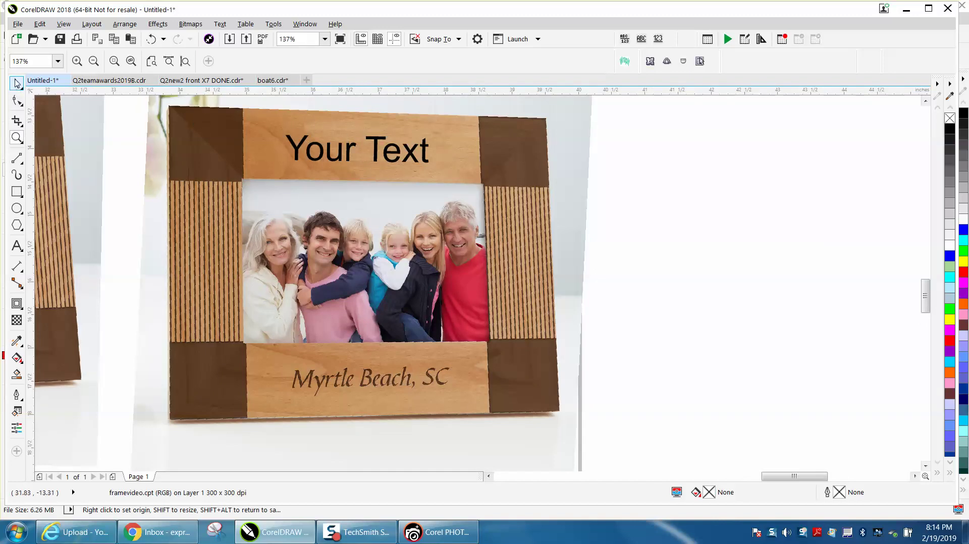
{"action": "left_click", "coordinate": [16, 83]}
{"action": "left_click", "coordinate": [319, 148]}
{"action": "left_click", "coordinate": [316, 62]}
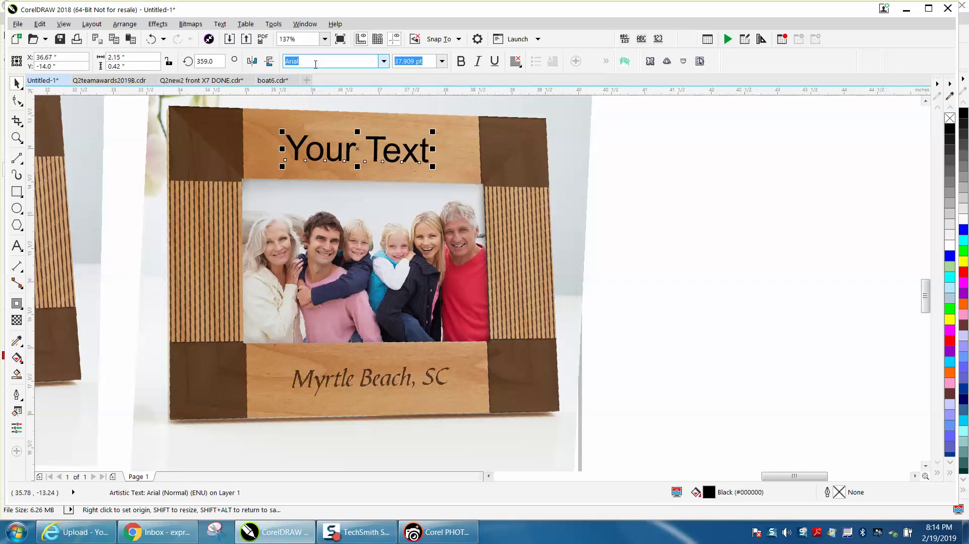
{"action": "left_click", "coordinate": [383, 61]}
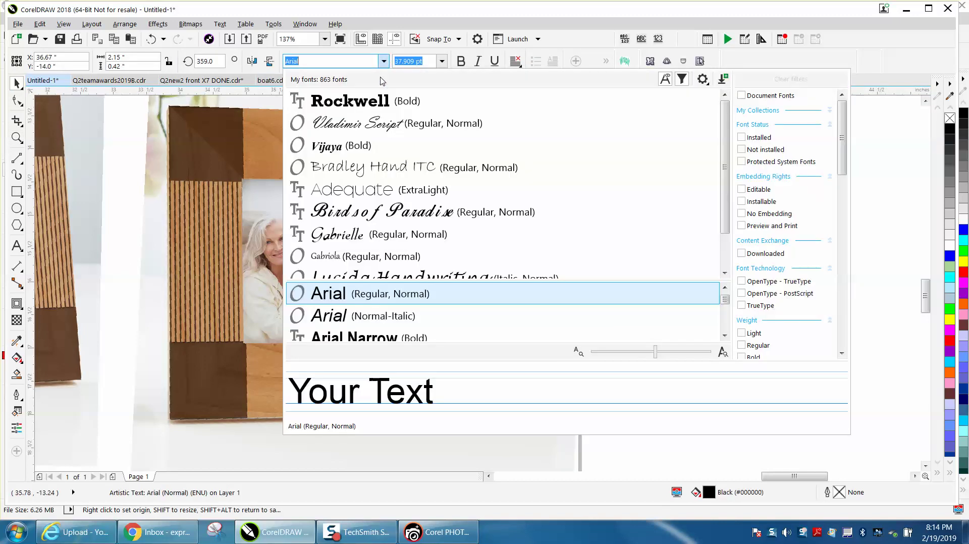
{"action": "left_click", "coordinate": [342, 147]}
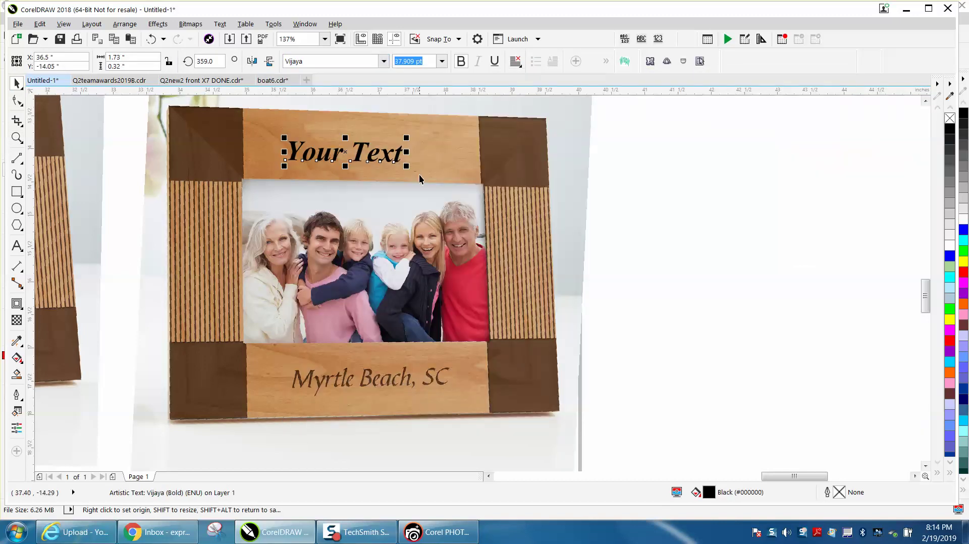
- Enlarge Your Text to about 50.5 pt, nudge it up the top rail, then view all three frames
{"action": "left_click_drag", "start_coordinate": [408, 166], "coordinate": [445, 174]}
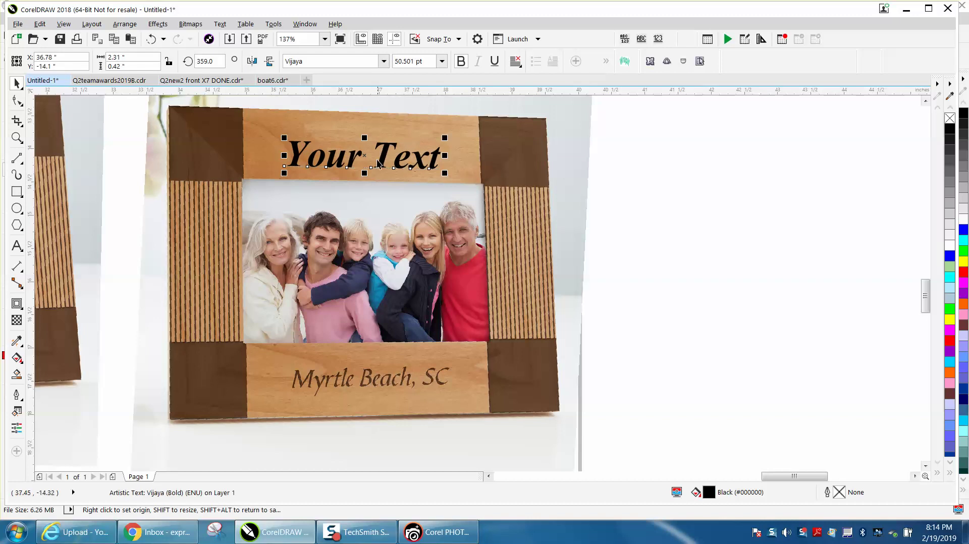
{"action": "left_click_drag", "start_coordinate": [366, 155], "coordinate": [364, 143]}
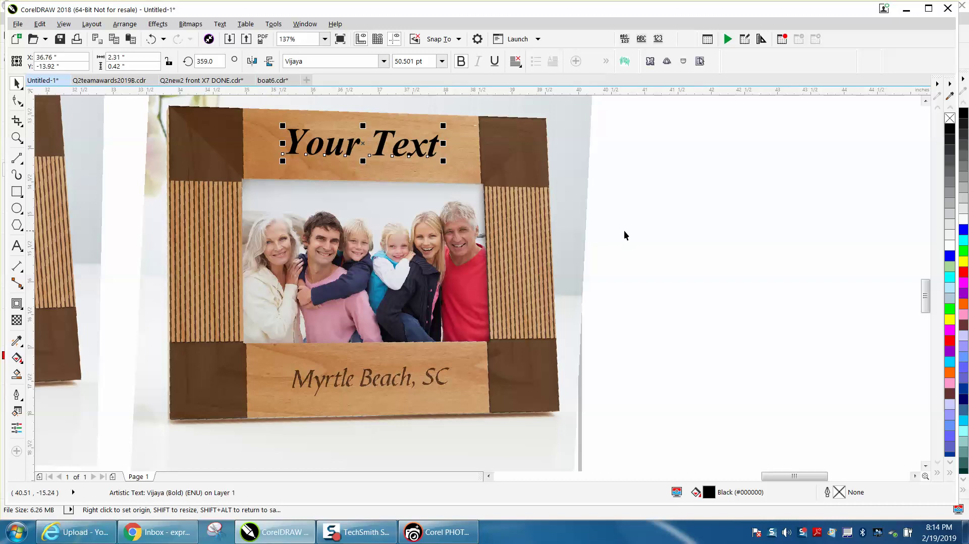
{"action": "scroll", "coordinate": [625, 231], "scroll_direction": "down", "scroll_amount": 4}
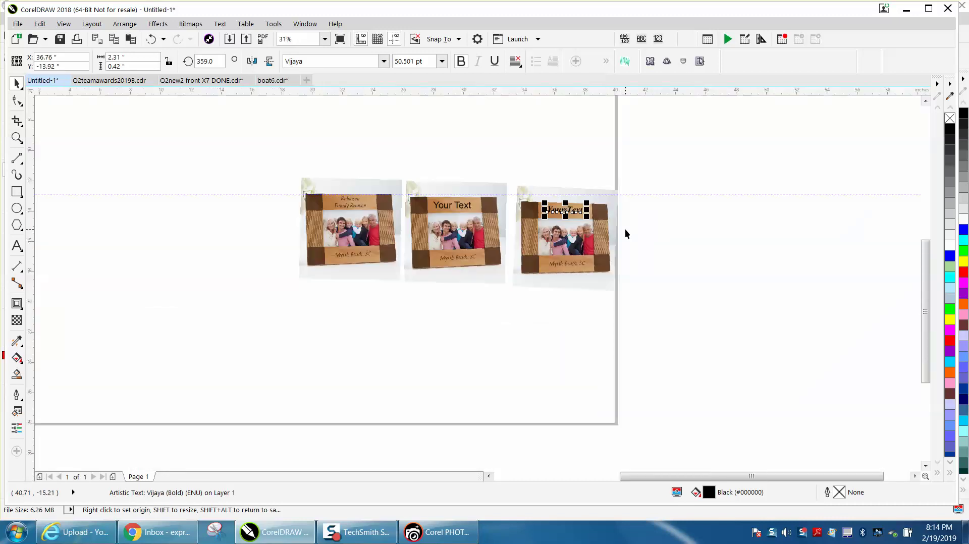
{"action": "left_click", "coordinate": [16, 137]}
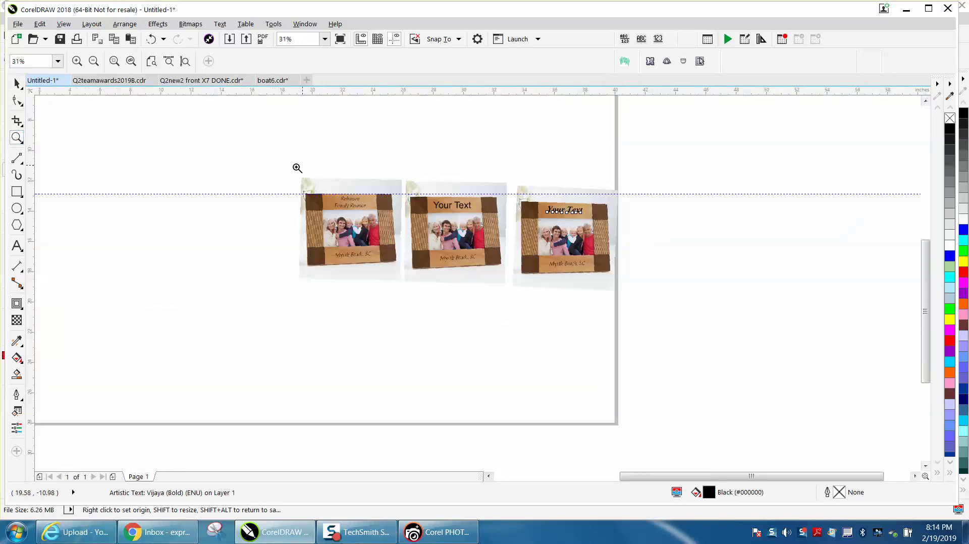
{"action": "left_click_drag", "start_coordinate": [297, 168], "coordinate": [648, 309]}
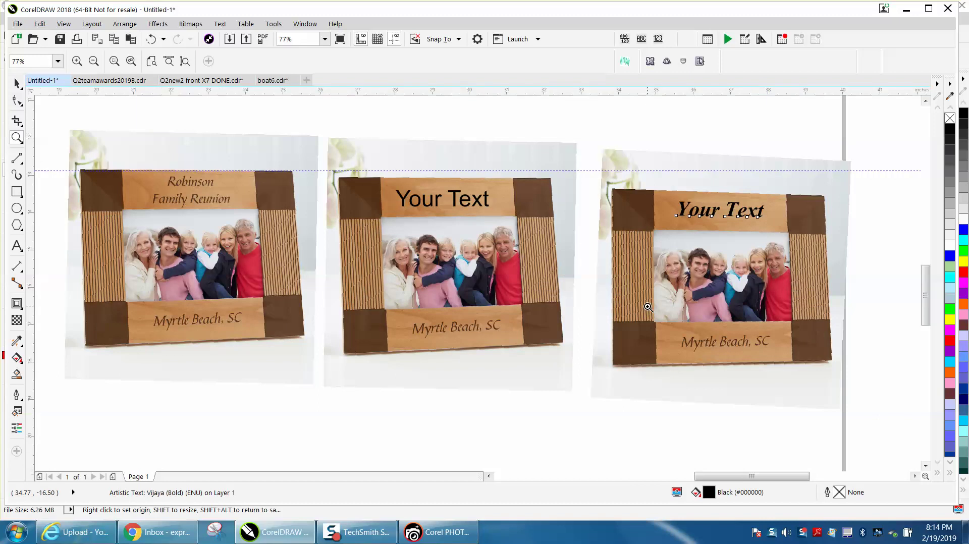